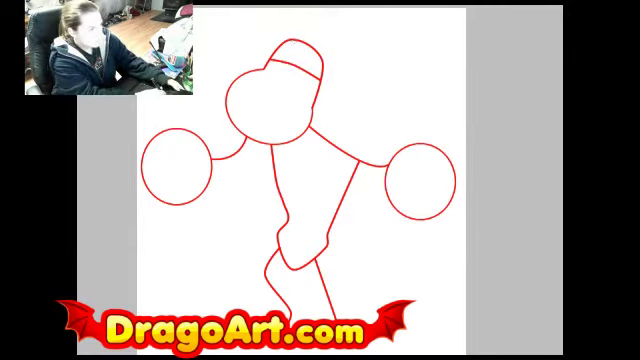
- Lighten the guide sketch so its lines show faintly
key("ctrl+z")
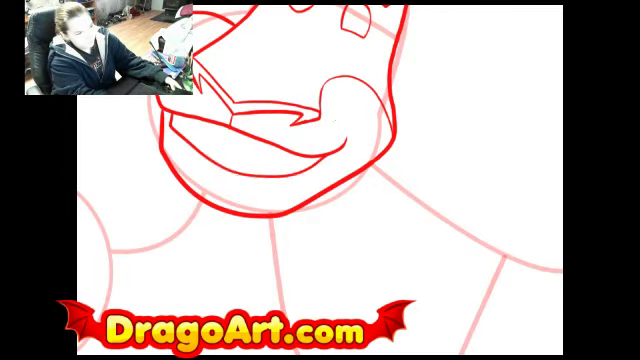
scroll(320, 150, "up", 1)
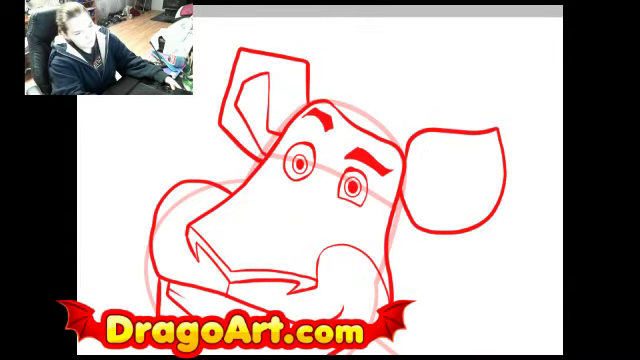
- Ink the inner curve of the right ear
mouse_move(440, 192)
left_mouse_down()
mouse_move(490, 150)
mouse_move(455, 215)
left_mouse_up()
scroll(320, 180, "down", 4)
scroll(320, 180, "down", 3)
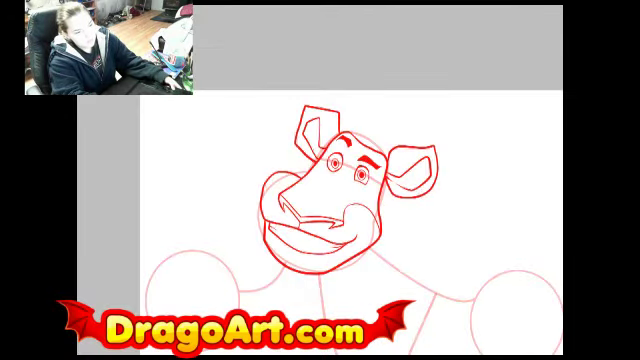
scroll(320, 200, "down", 2)
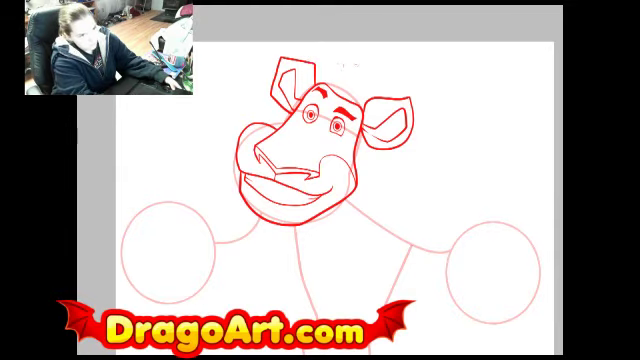
- Ink the mane's top, top-right, right and left edges with straight strokes around the head
left_click_drag(345, 62, 462, 125)
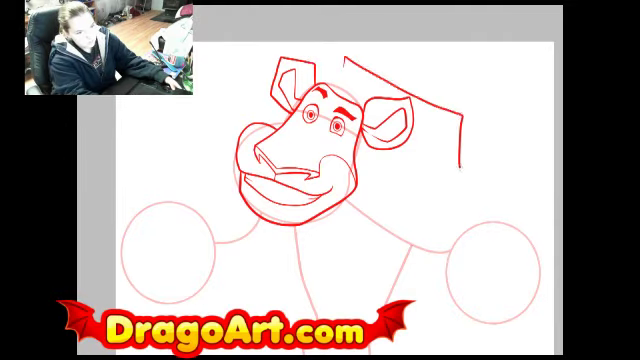
mouse_move(458, 170)
left_mouse_down()
mouse_move(463, 225)
mouse_move(437, 248)
left_mouse_up()
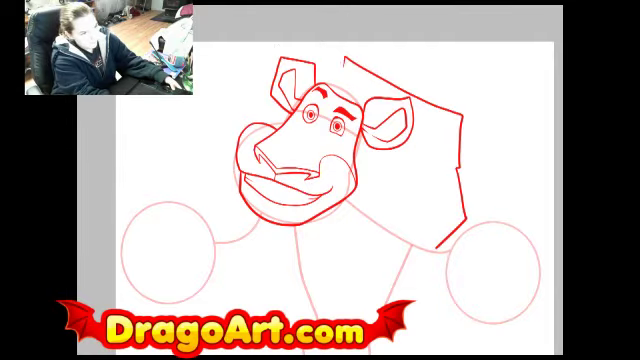
left_click_drag(281, 47, 343, 57)
mouse_move(257, 46)
left_mouse_down()
mouse_move(170, 90)
mouse_move(222, 200)
left_mouse_up()
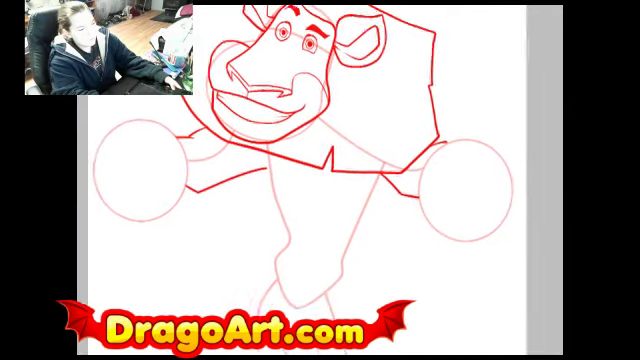
scroll(320, 180, "up", 3)
scroll(320, 180, "left", 2)
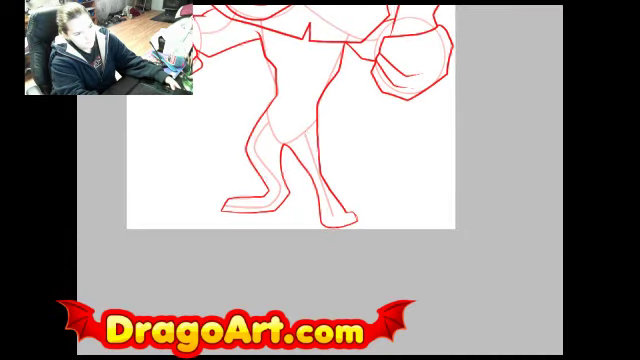
scroll(300, 140, "up", 2)
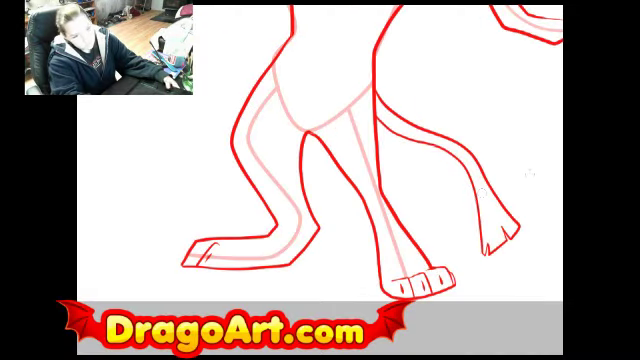
- Pan the canvas to bring the lion's torso into view
left_click_drag(400, 100, 400, 220)
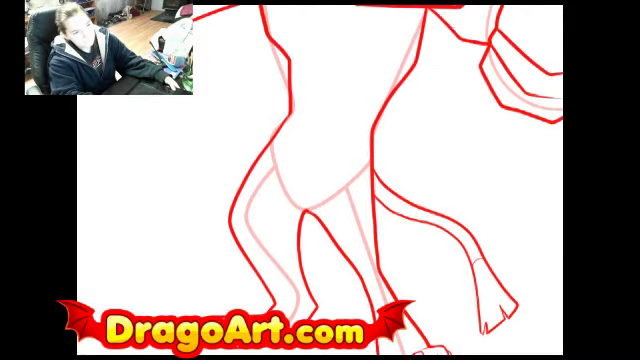
- Ink one diagonal stroke from the chest down across the belly
left_click_drag(413, 33, 268, 185)
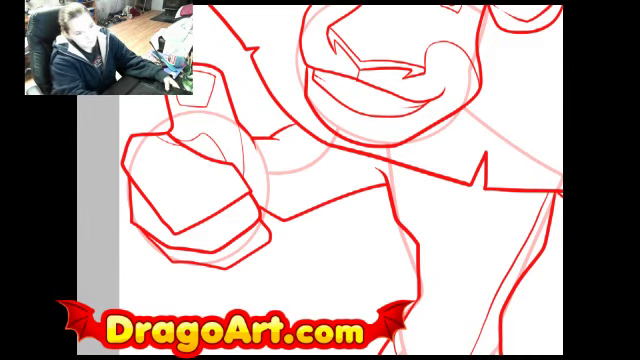
- Fit the whole lion drawing in the window (Ctrl+0)
key("ctrl+0")
scroll(400, 180, "down", 5)
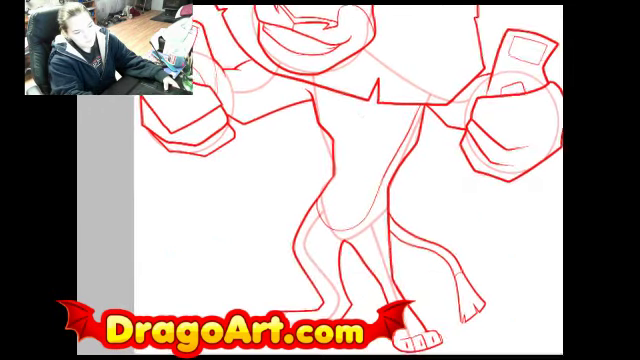
key("ctrl+0")
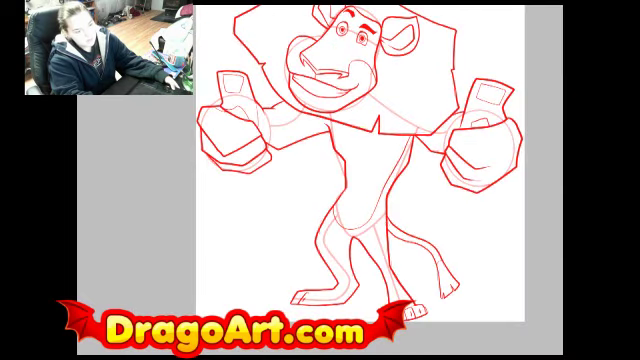
scroll(360, 180, "up", 2)
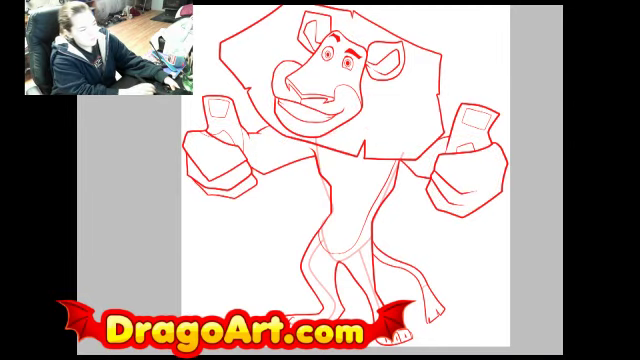
key("Delete")
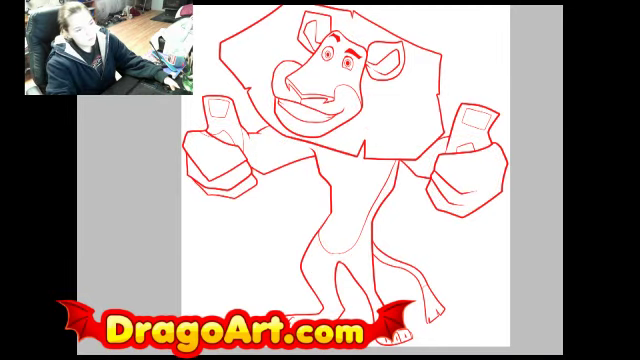